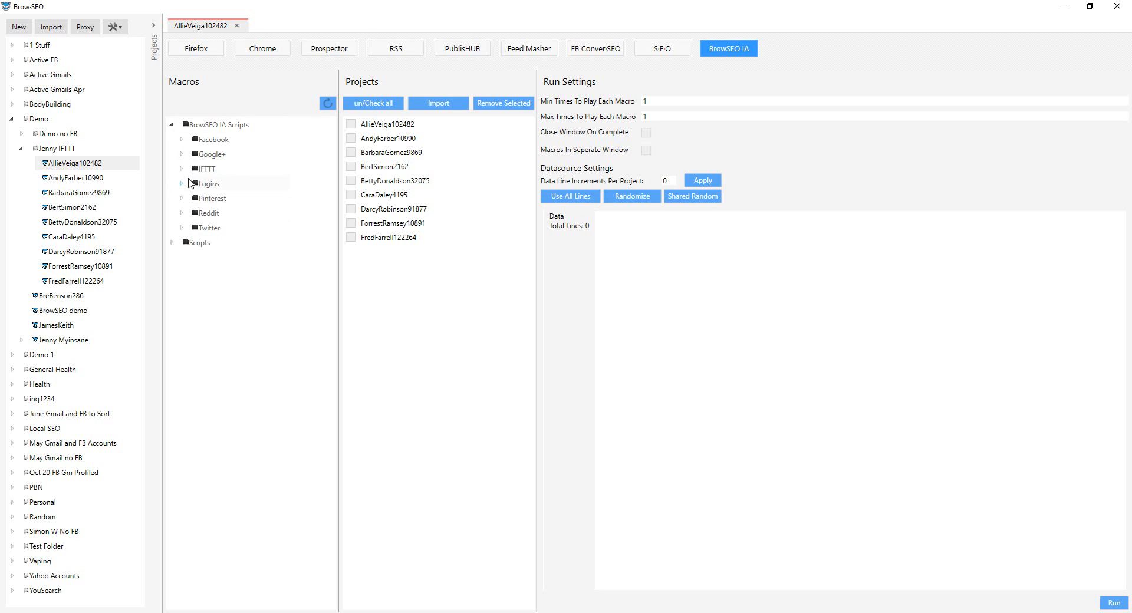
# Expand the New folder of Google+ scripts and check the data format expected by Google+ Follow By KW.iim
pyautogui.click(182, 154)
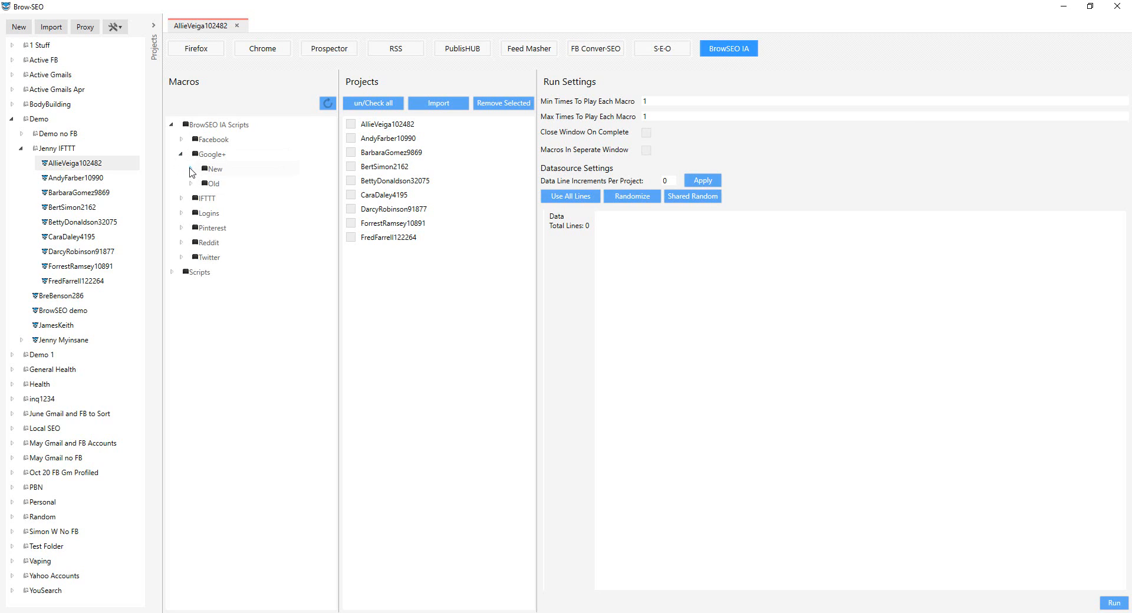
pyautogui.click(191, 169)
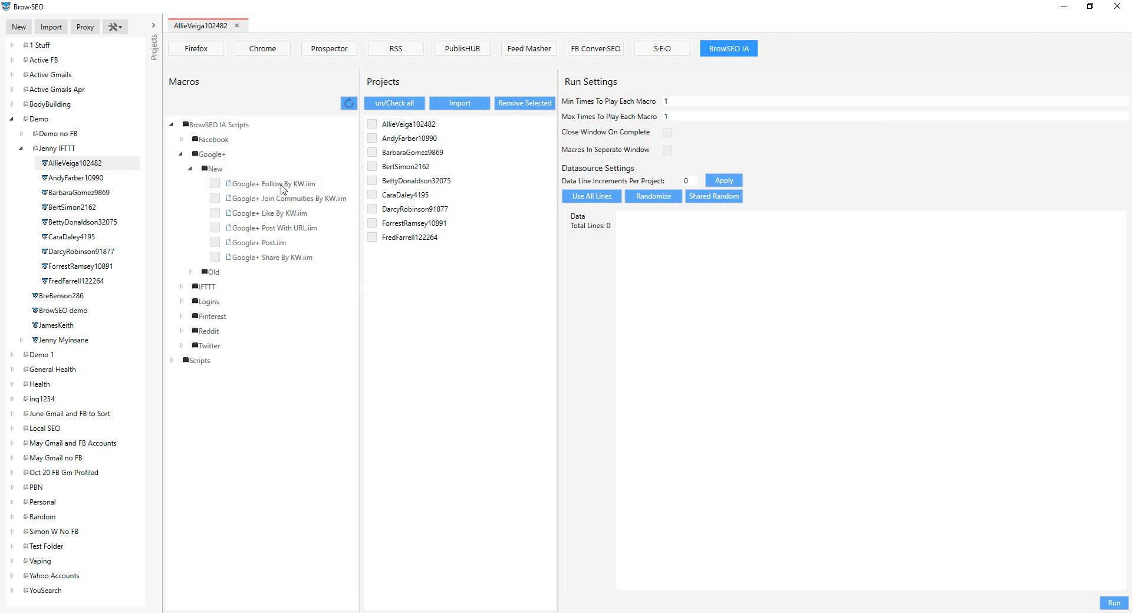
pyautogui.moveTo(289, 189)
# Replace the macro data with the full keyword list copied from bodybuilding random kws.txt
pyautogui.hotkey('ctrl', 'a')
pyautogui.press('Delete')
pyautogui.click(365, 612)
pyautogui.click(1072, 570)
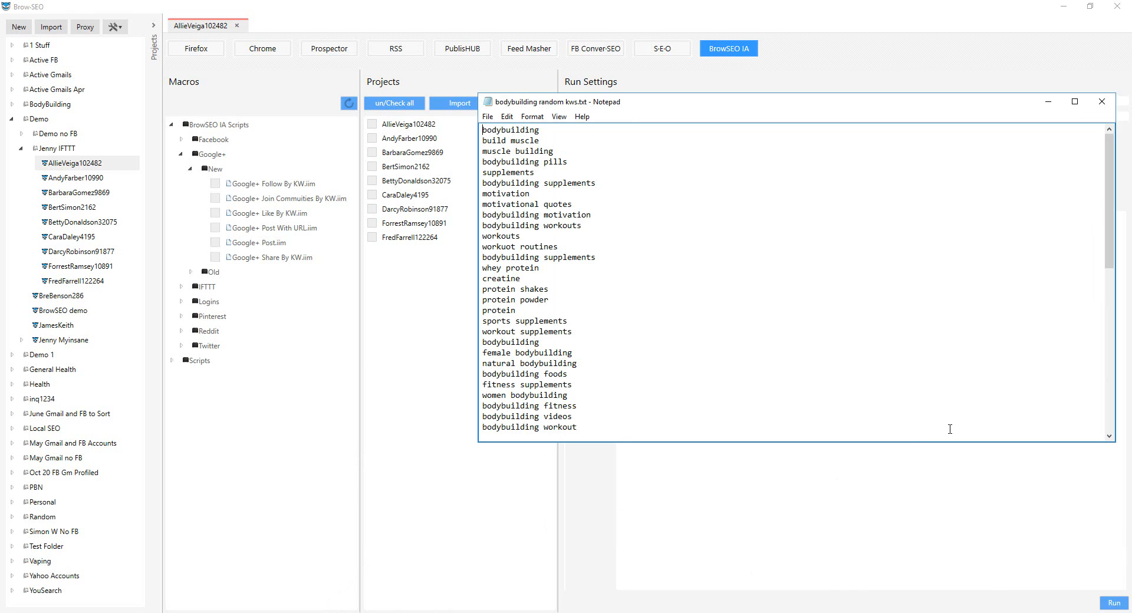
pyautogui.scroll(-4, 636, 270)
pyautogui.hotkey('ctrl', 'a')
pyautogui.hotkey('ctrl', 'c')
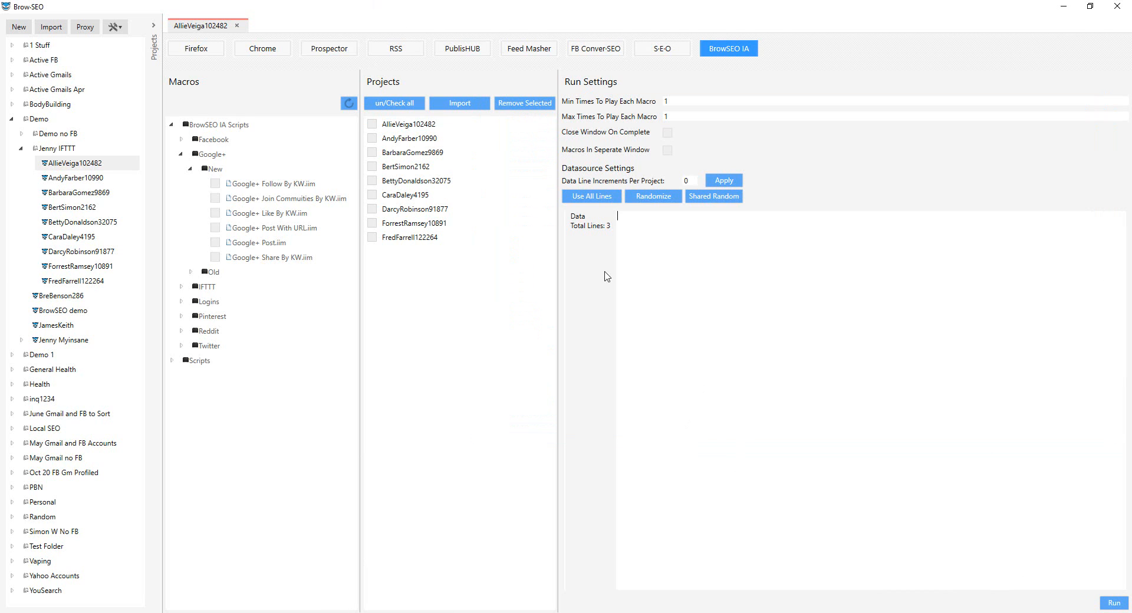
pyautogui.hotkey('alt', 'Tab')
pyautogui.hotkey('ctrl', 'v')
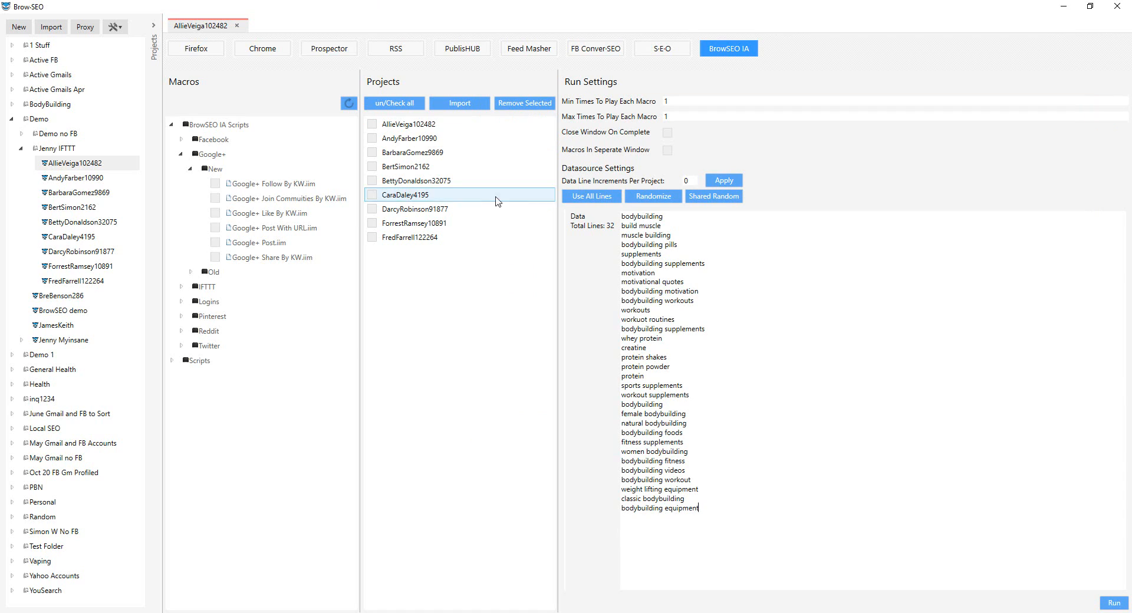
# Select the Google+ Follow By KW.iim macro and check all the projects
pyautogui.moveTo(239, 188)
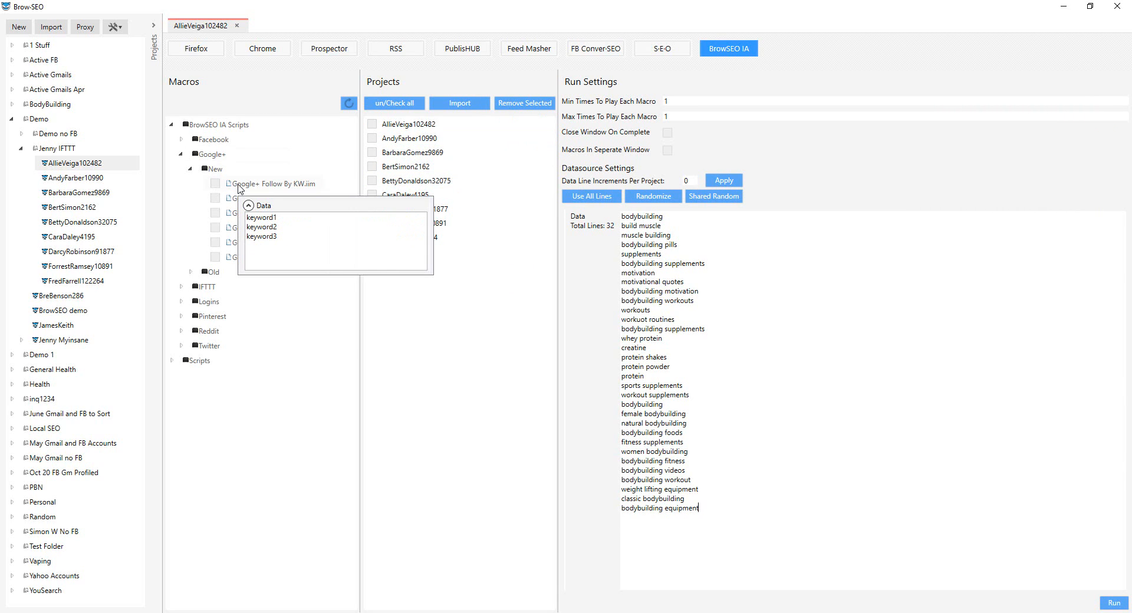
pyautogui.moveTo(296, 204)
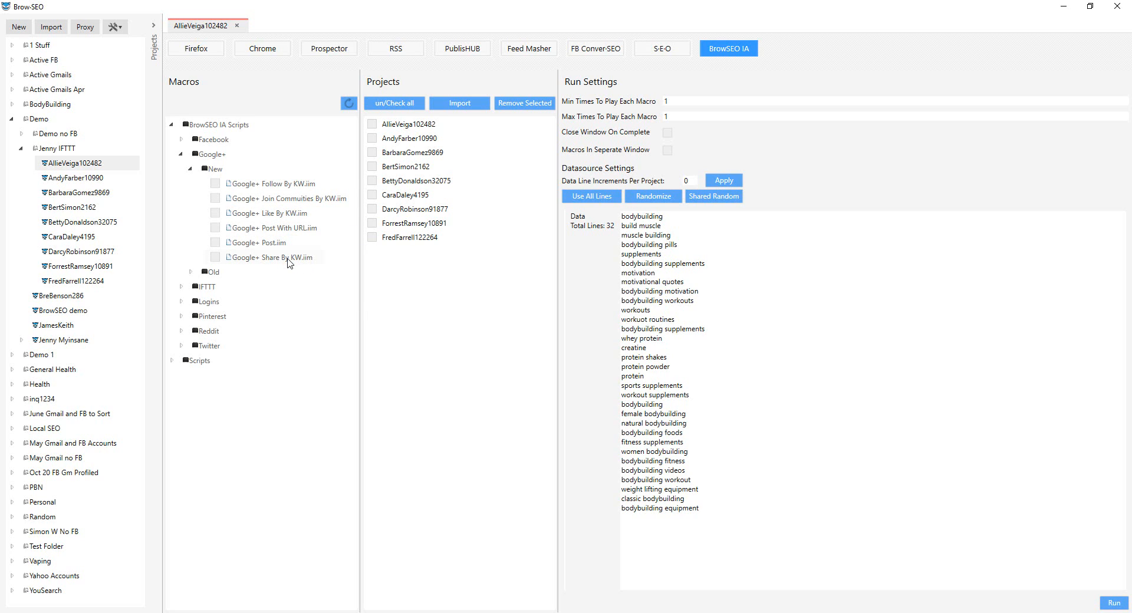
pyautogui.moveTo(287, 258)
pyautogui.click(216, 184)
pyautogui.click(390, 105)
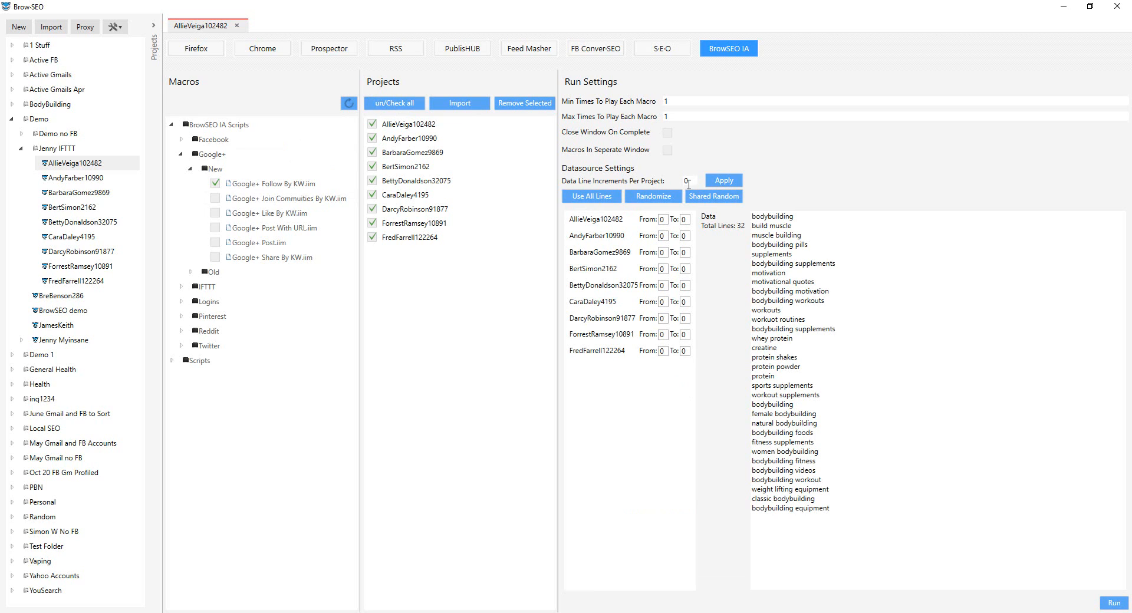
# Run the follow macro with a data line increment of 1 per project and bring up the fourth project's browser window
pyautogui.moveTo(689, 181); pyautogui.dragTo(634, 182)
pyautogui.click(724, 181)
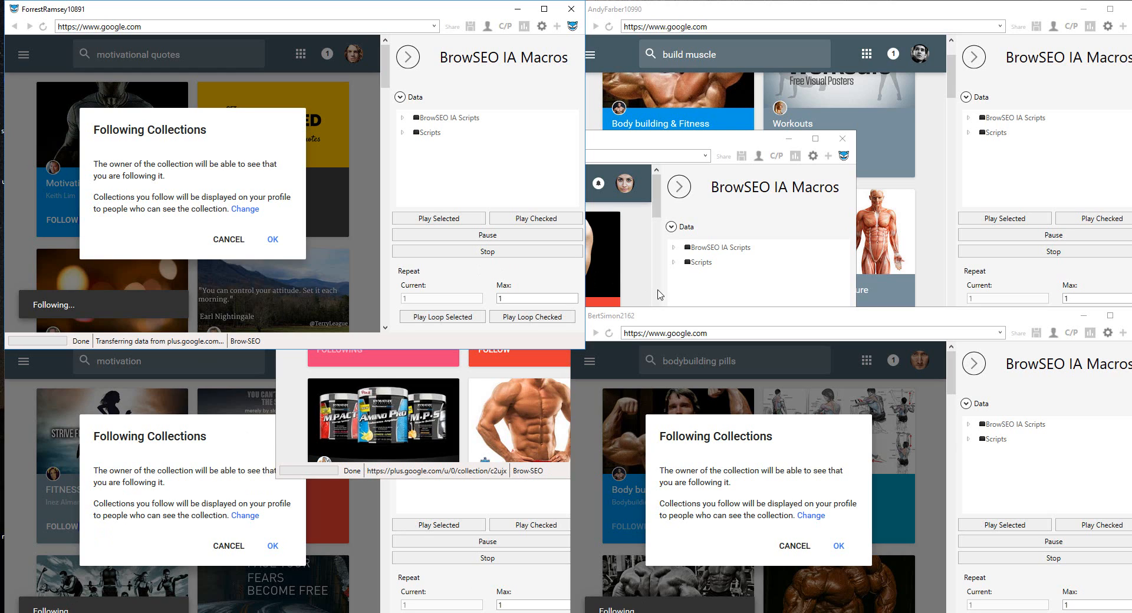
pyautogui.click(672, 612)
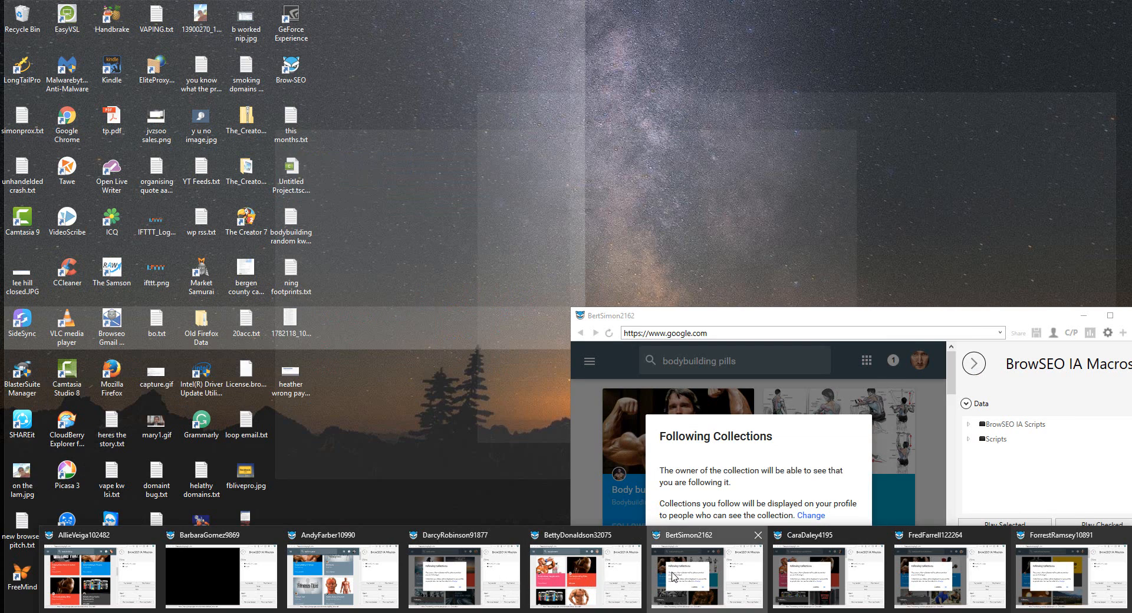
pyautogui.click(675, 575)
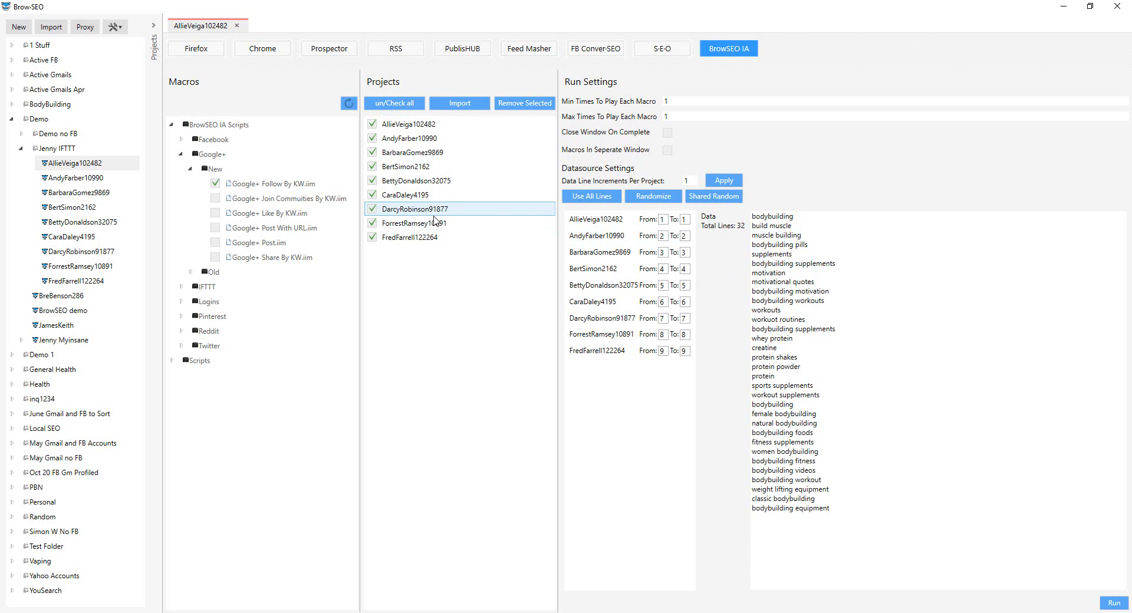
# Switch the macro selection from Google+ Follow By KW.iim to Google+ Share By KW.iim
pyautogui.moveTo(302, 197)
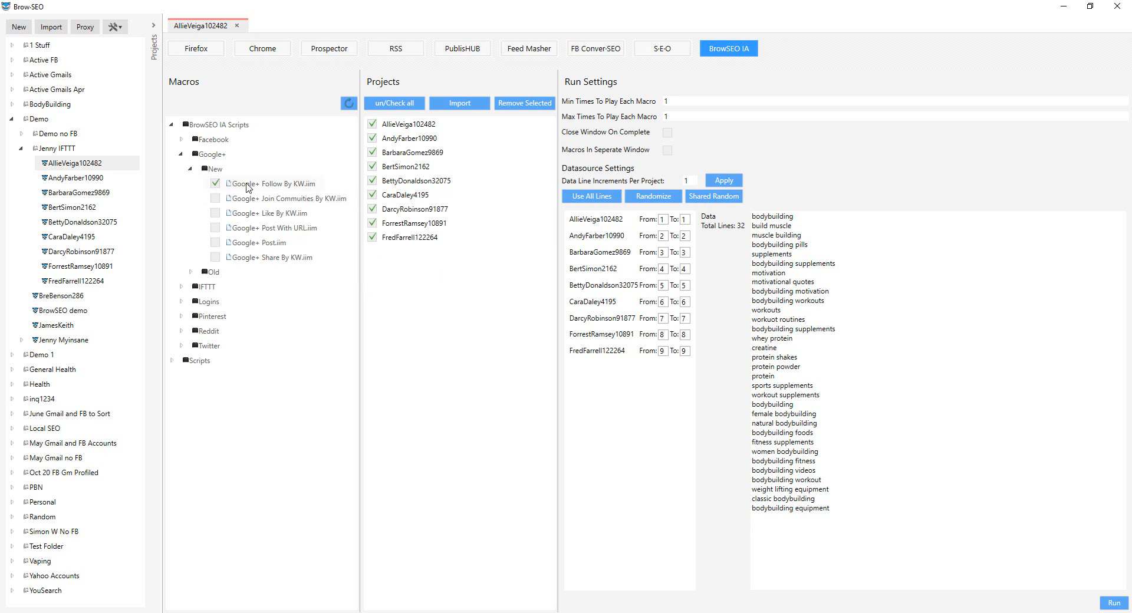
pyautogui.click(215, 214)
pyautogui.click(215, 198)
pyautogui.click(216, 213)
# Try randomized data line ranges and an increment of 1 for all the checked projects
pyautogui.click(653, 196)
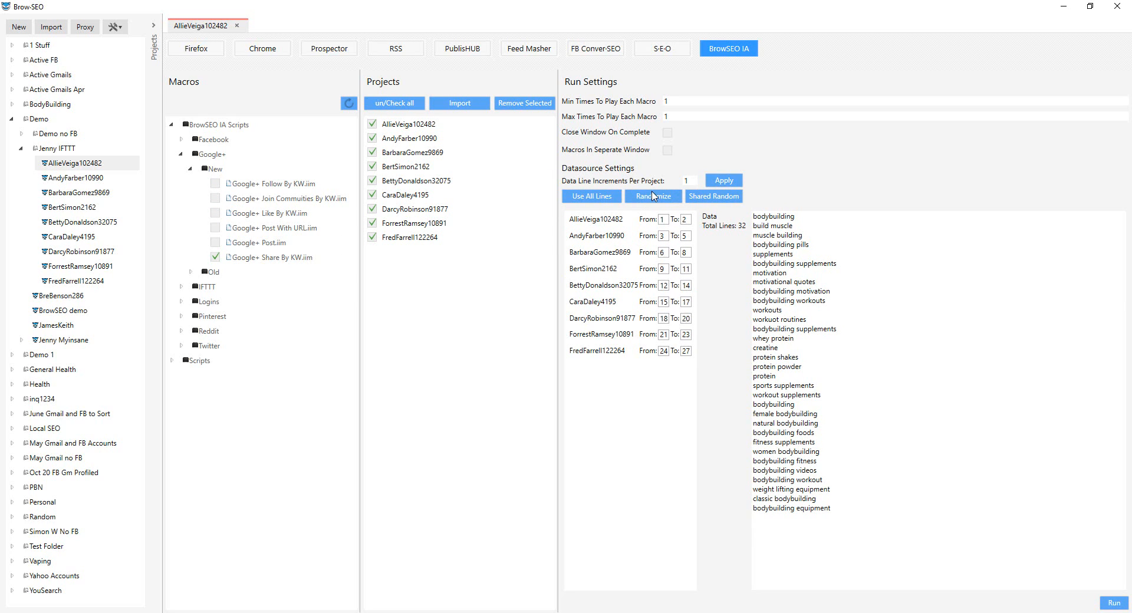
pyautogui.click(727, 182)
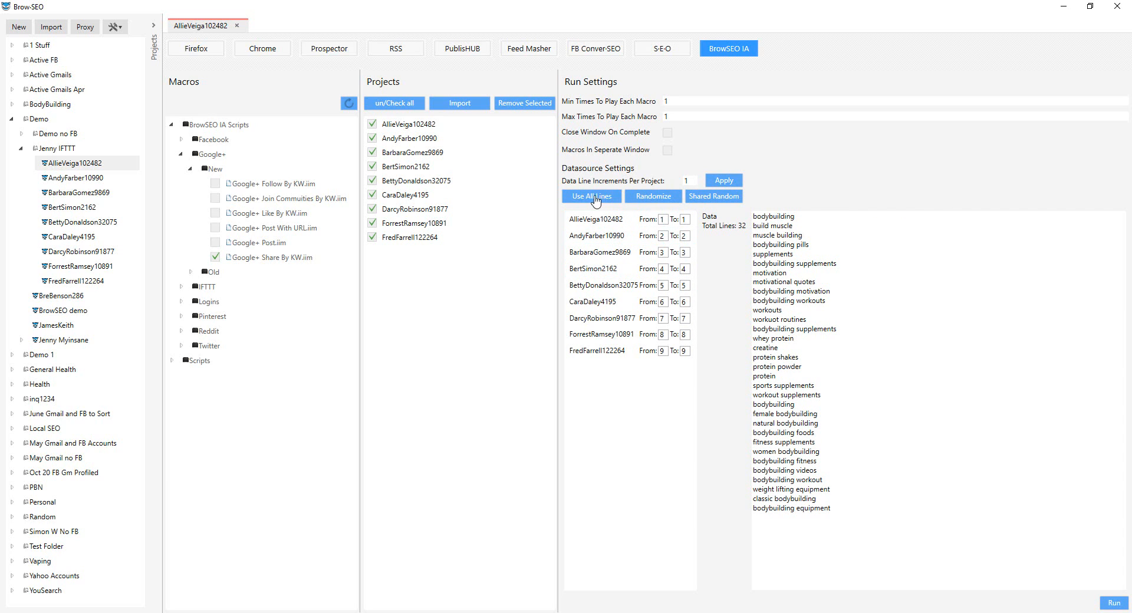
pyautogui.moveTo(845, 376); pyautogui.dragTo(753, 216)
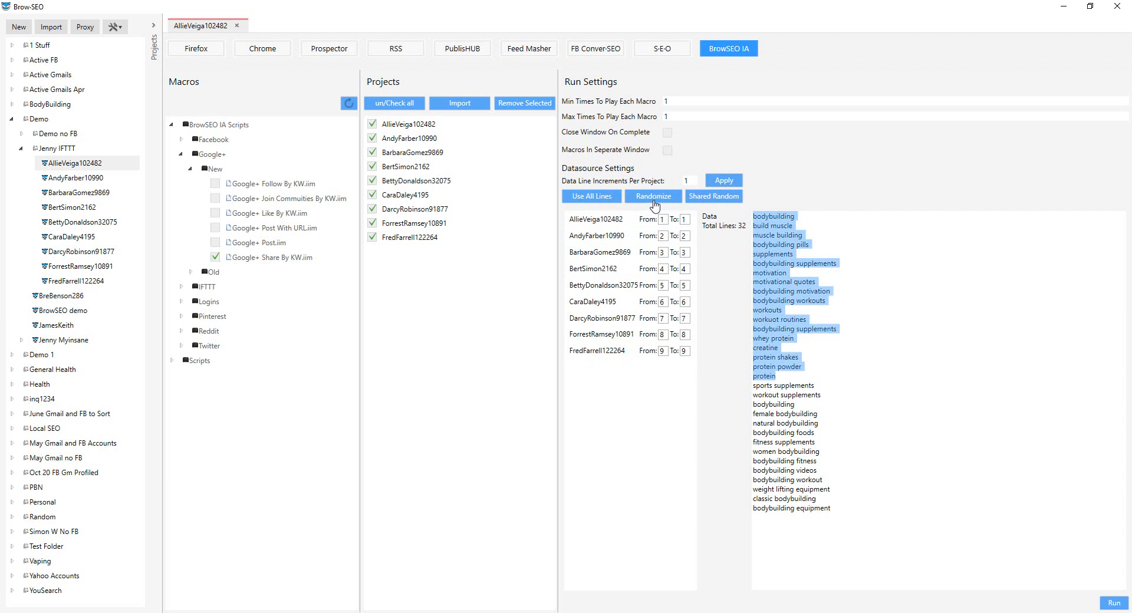
pyautogui.click(655, 199)
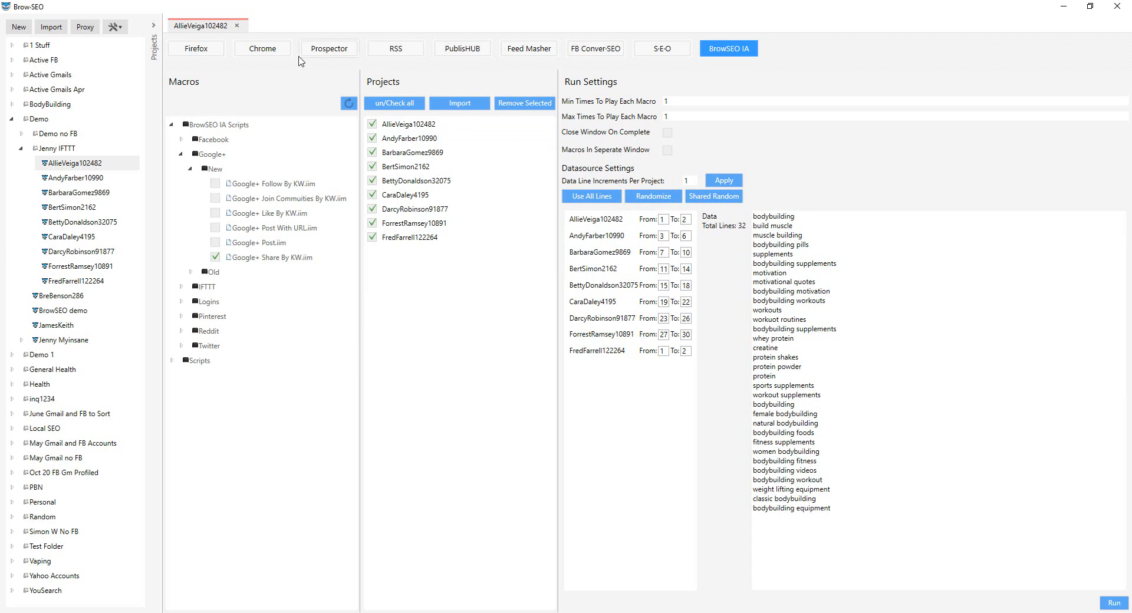
pyautogui.click(651, 201)
pyautogui.click(651, 200)
# Uncheck all projects and check only the first four
pyautogui.click(394, 103)
pyautogui.click(372, 124)
pyautogui.click(372, 138)
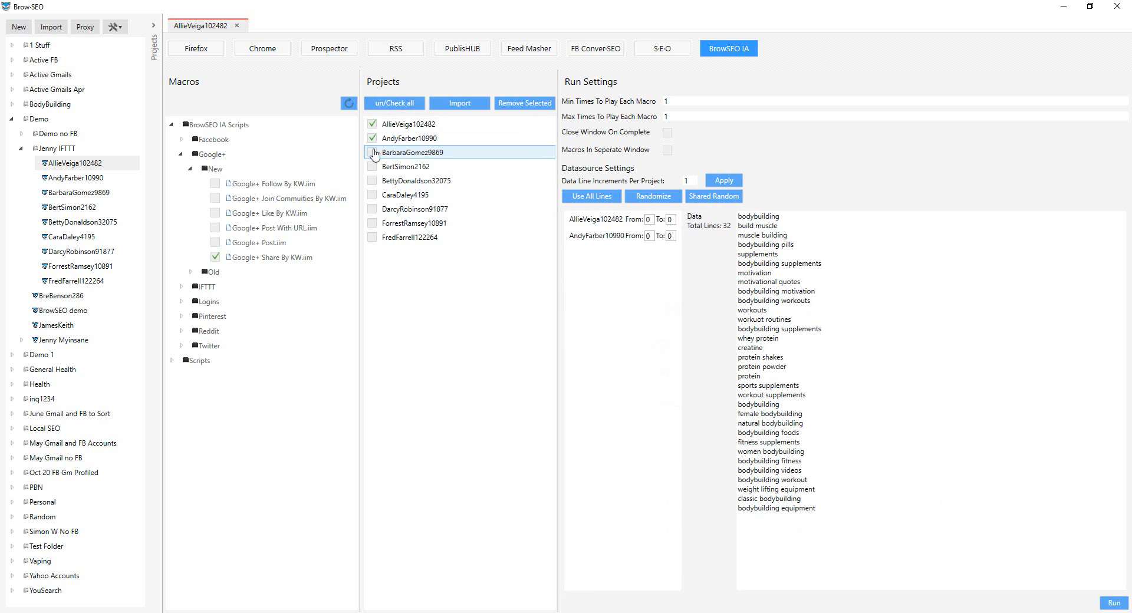
pyautogui.click(372, 153)
pyautogui.click(372, 166)
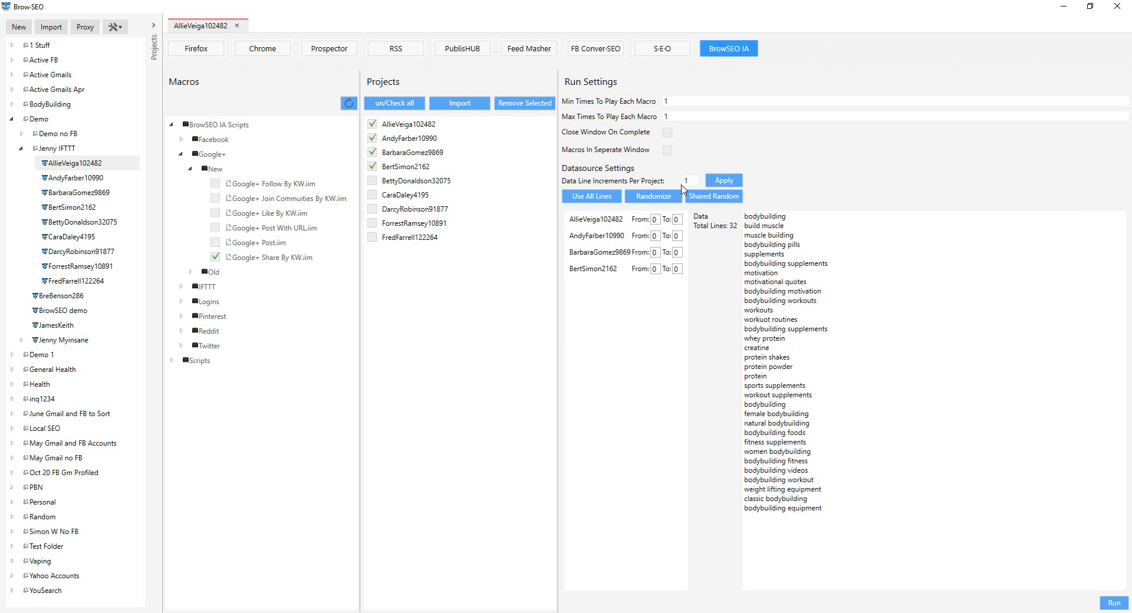
# Run the share macro with randomized data line ranges for the checked projects and publish the pending post in the third project's window
pyautogui.click(655, 198)
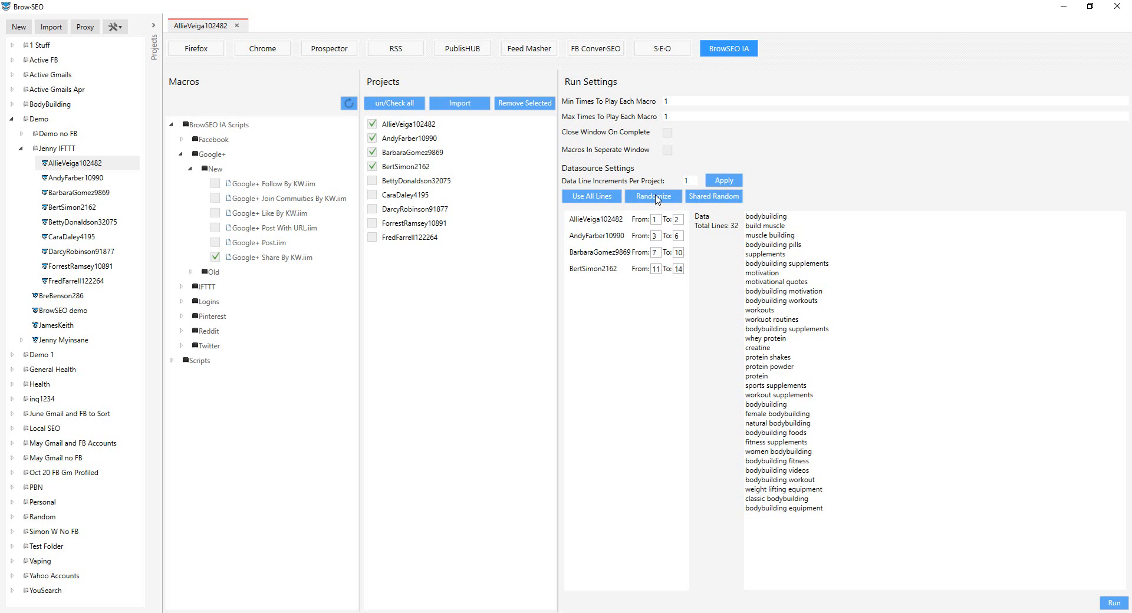
pyautogui.click(1113, 603)
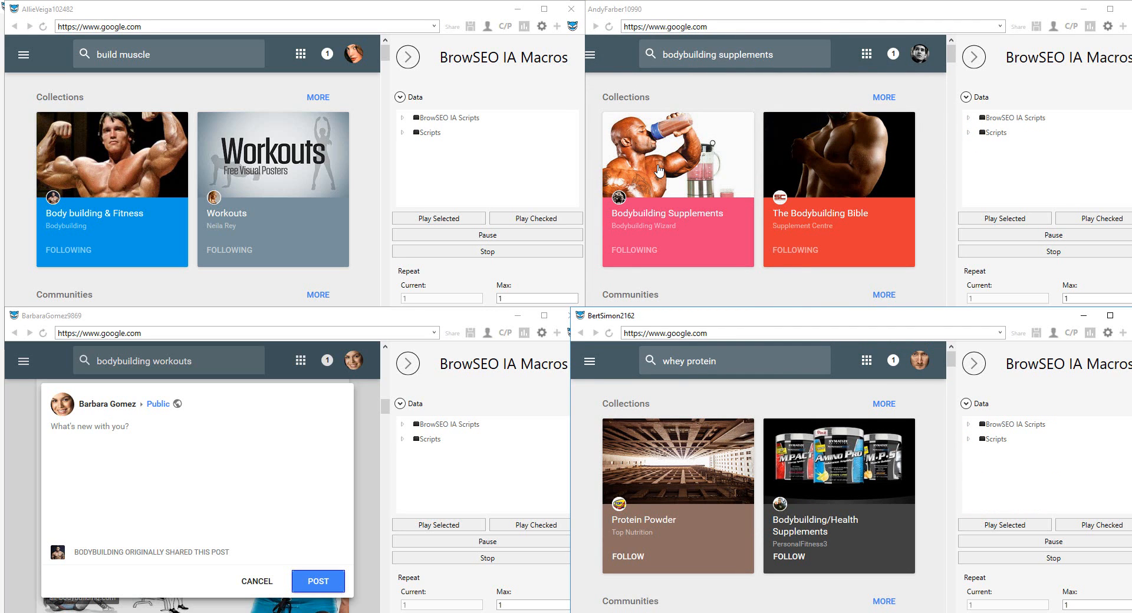
pyautogui.click(327, 586)
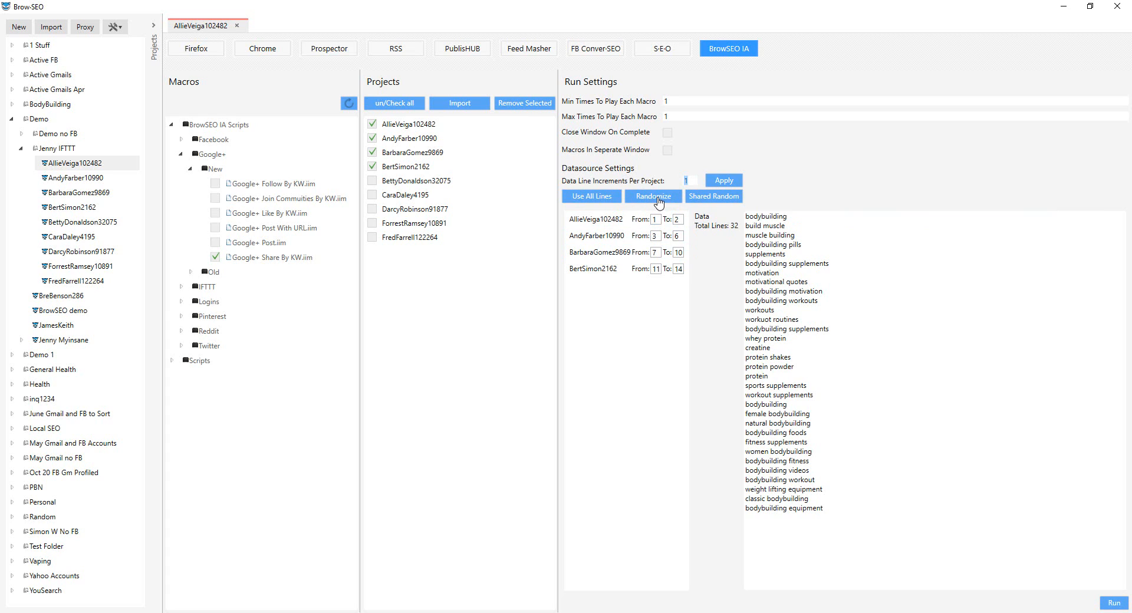
# Try using all lines and an increment of 1, and set the four projects' data line ranges to randomized ones
pyautogui.click(606, 203)
pyautogui.click(729, 181)
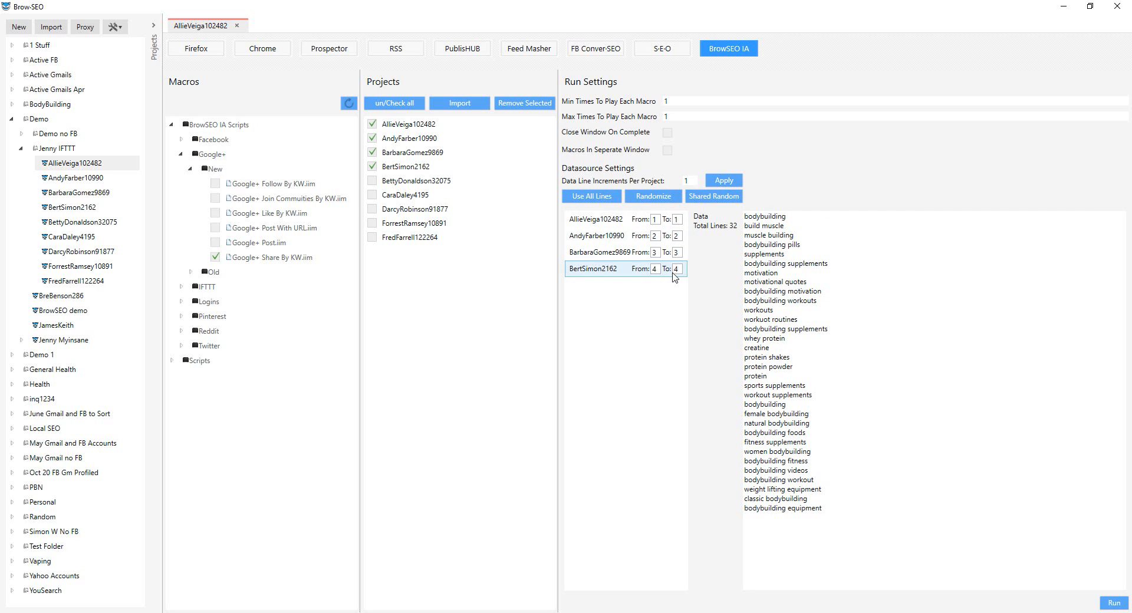
pyautogui.click(661, 201)
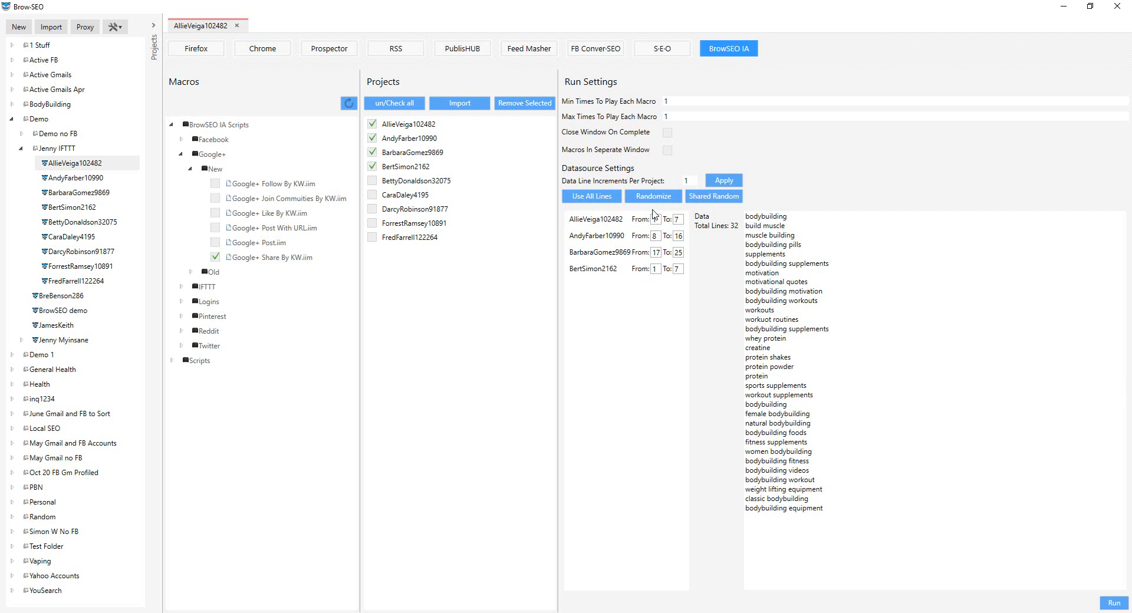
pyautogui.moveTo(294, 258)
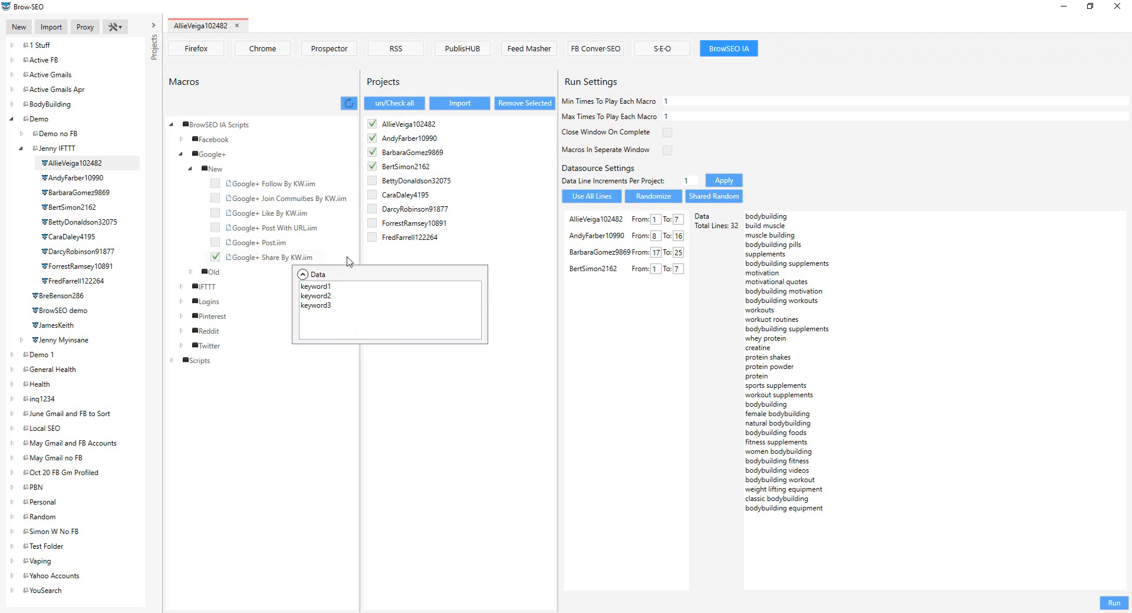